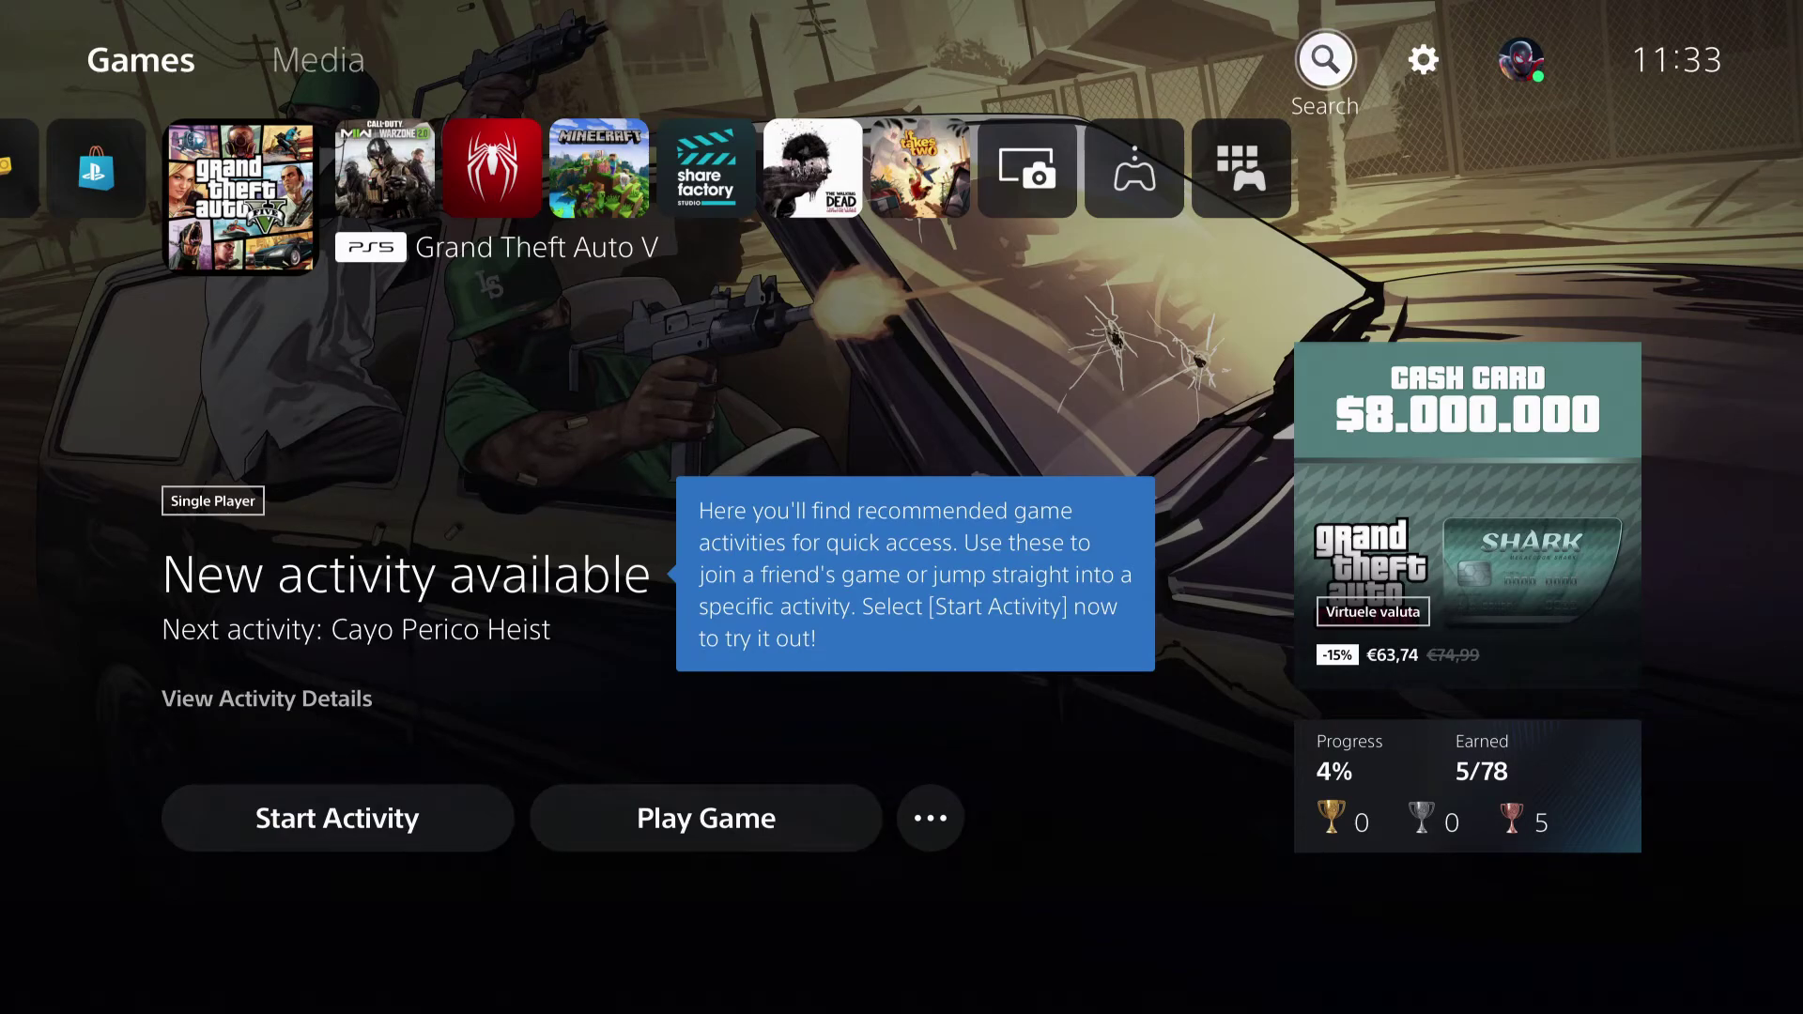
Move focus on the home screen from the Games row up to the Search icon
{"action": "key", "text": "Left"}
{"action": "key", "text": "Left"}
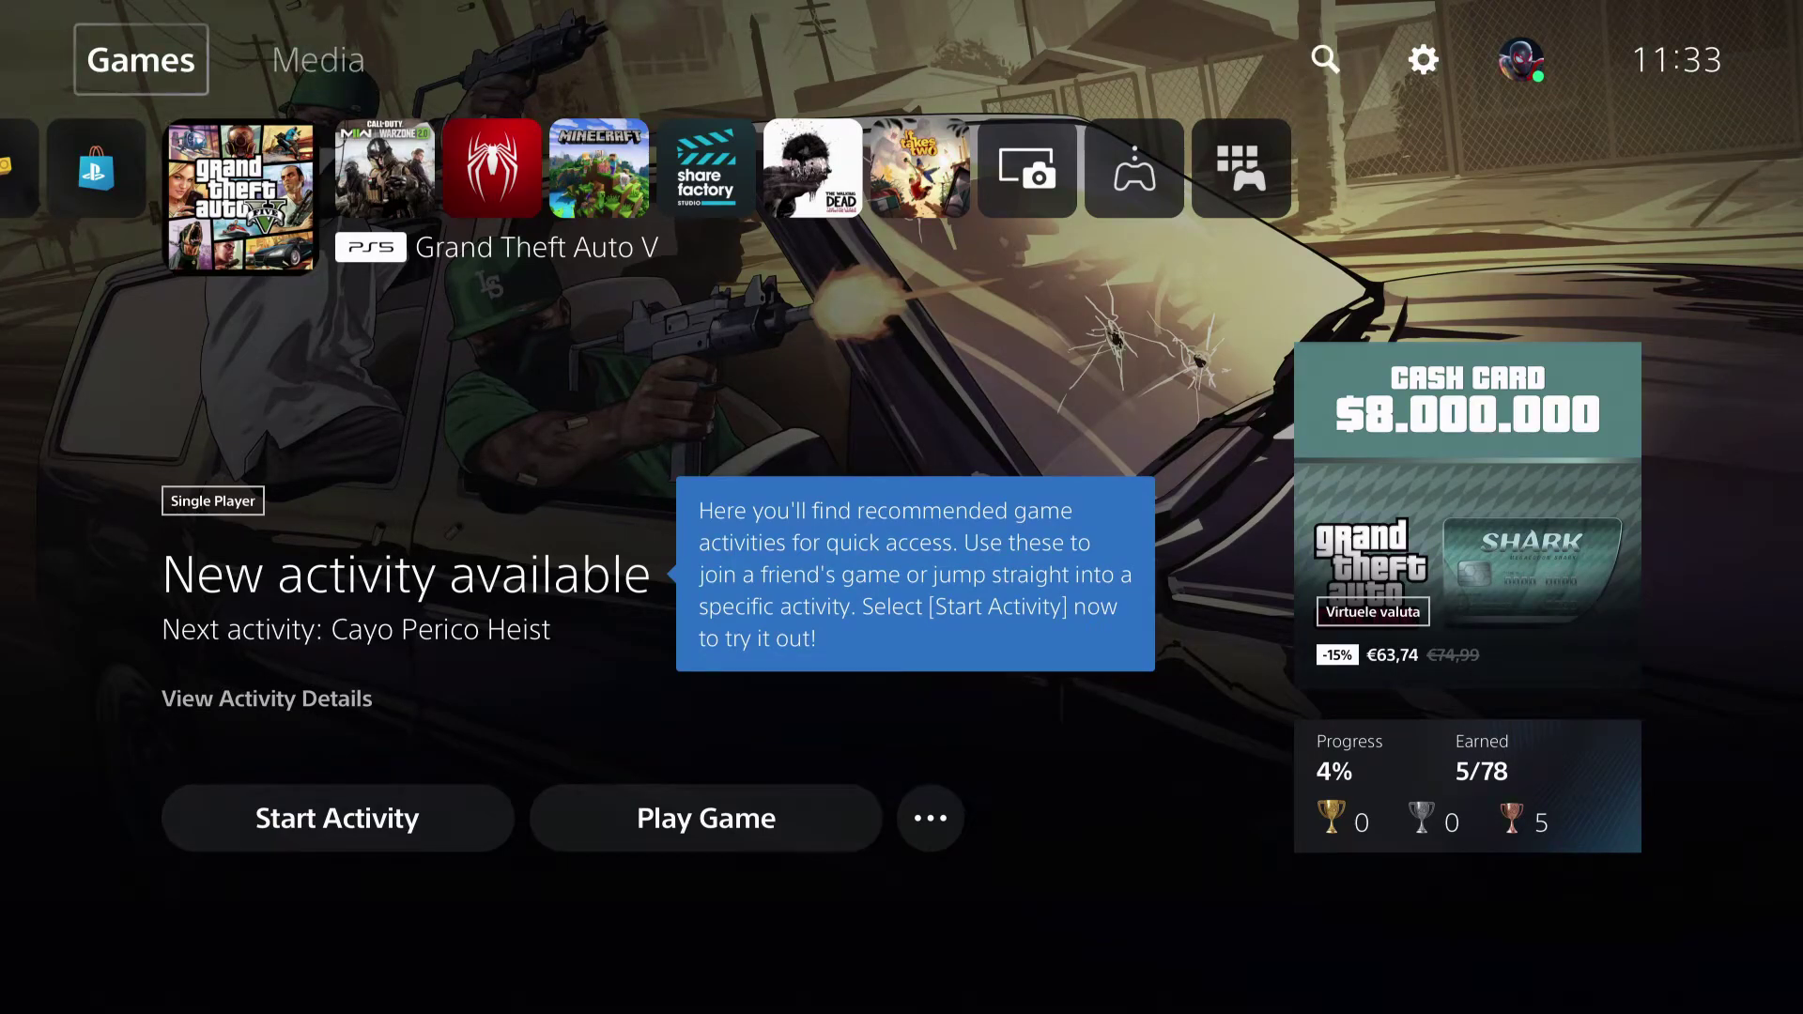
{"action": "key", "text": "Up"}
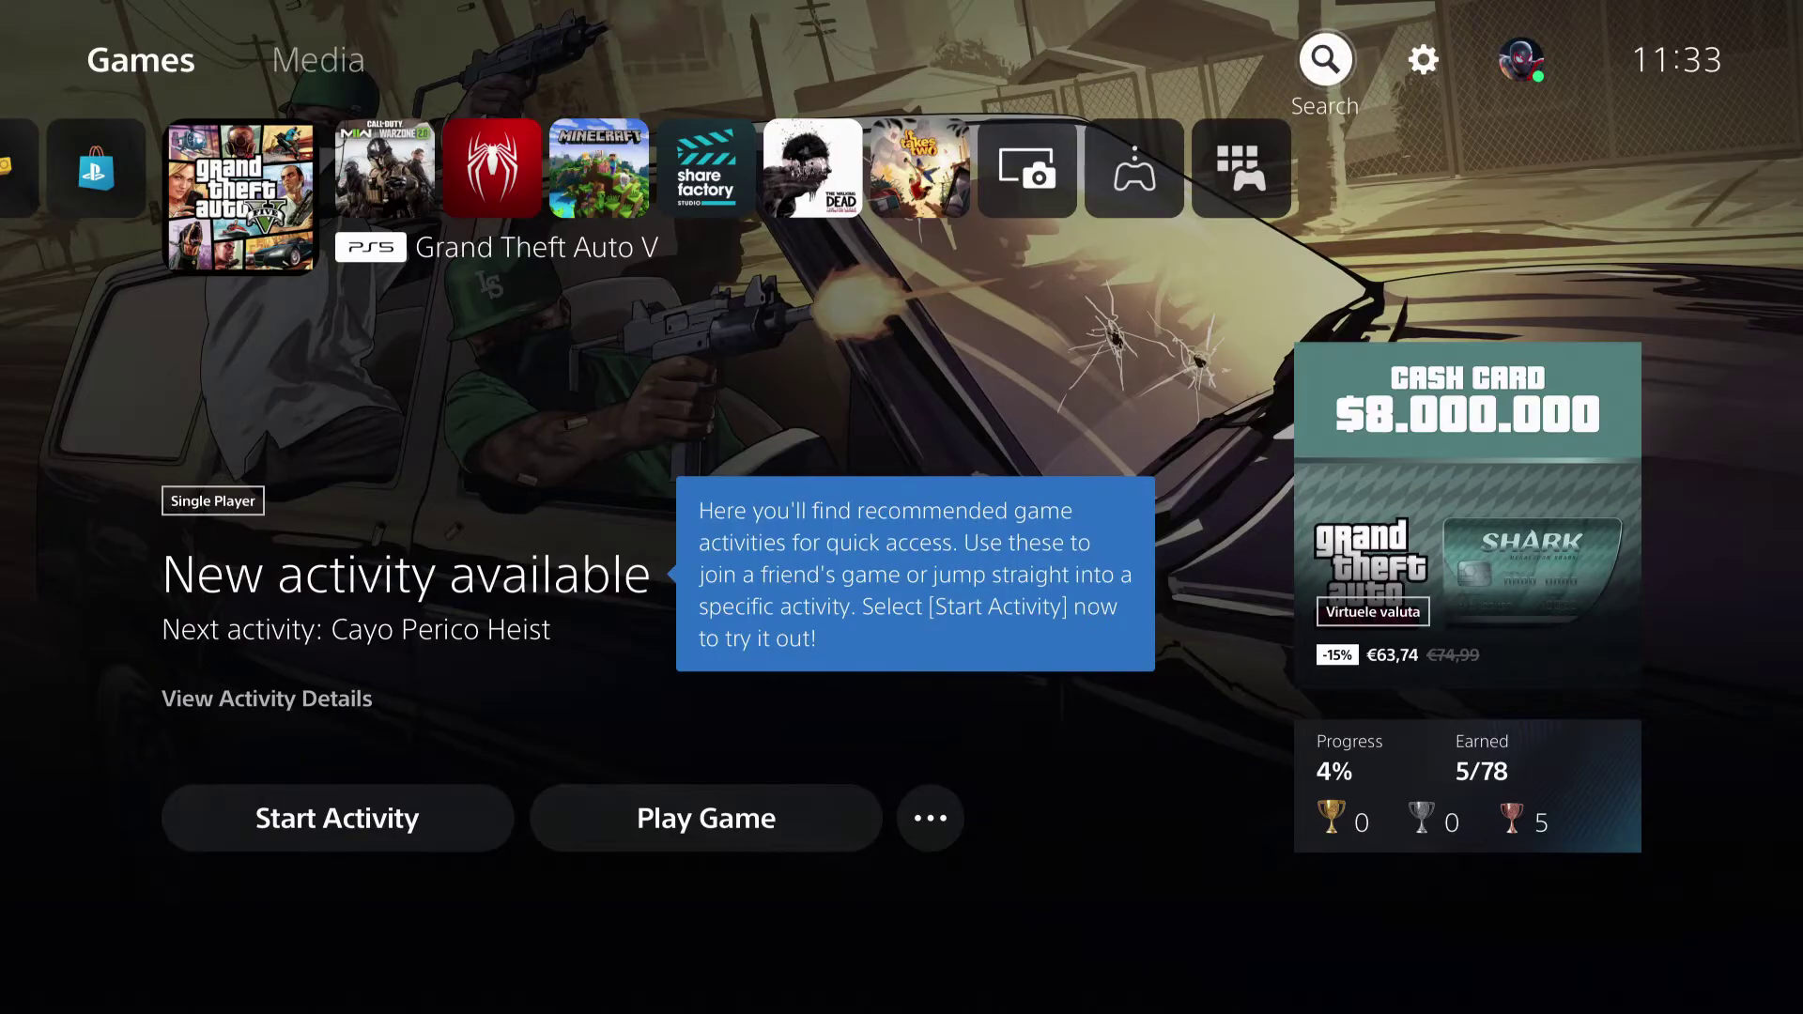
Try a search for the letter 'T', then clear the query and leave search
{"action": "key", "text": "Return"}
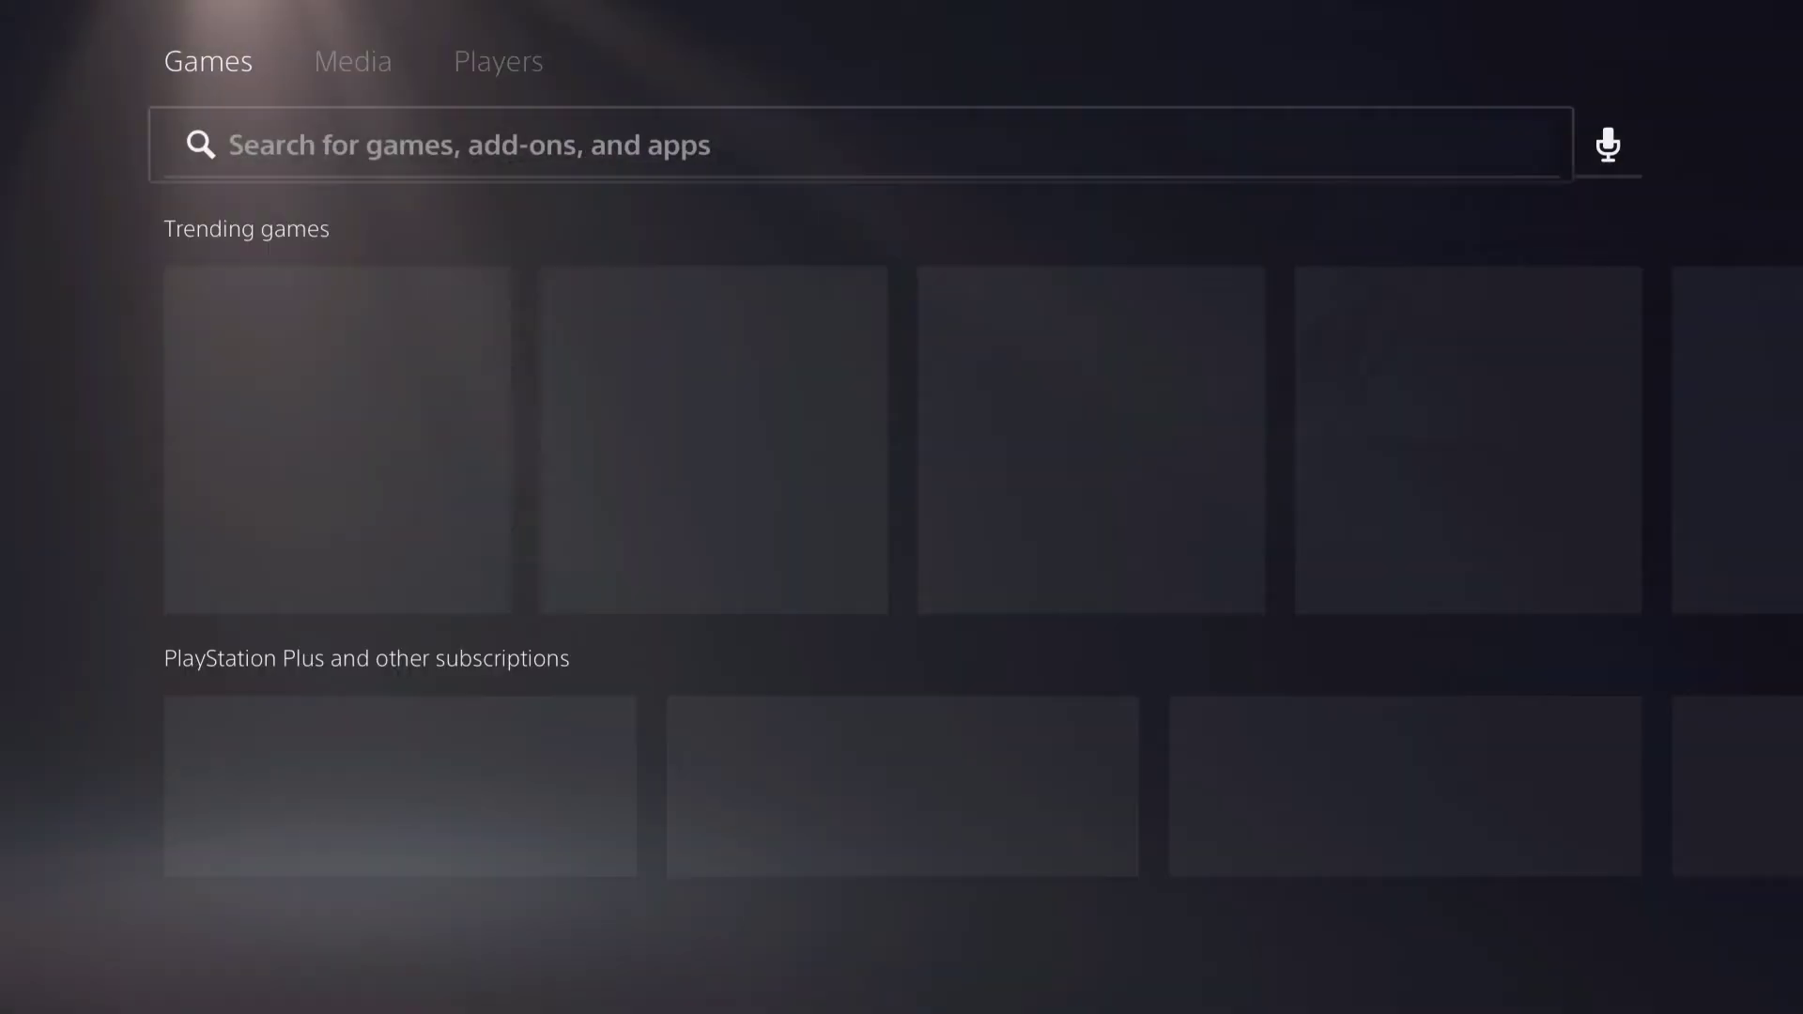
{"action": "key", "text": "Return"}
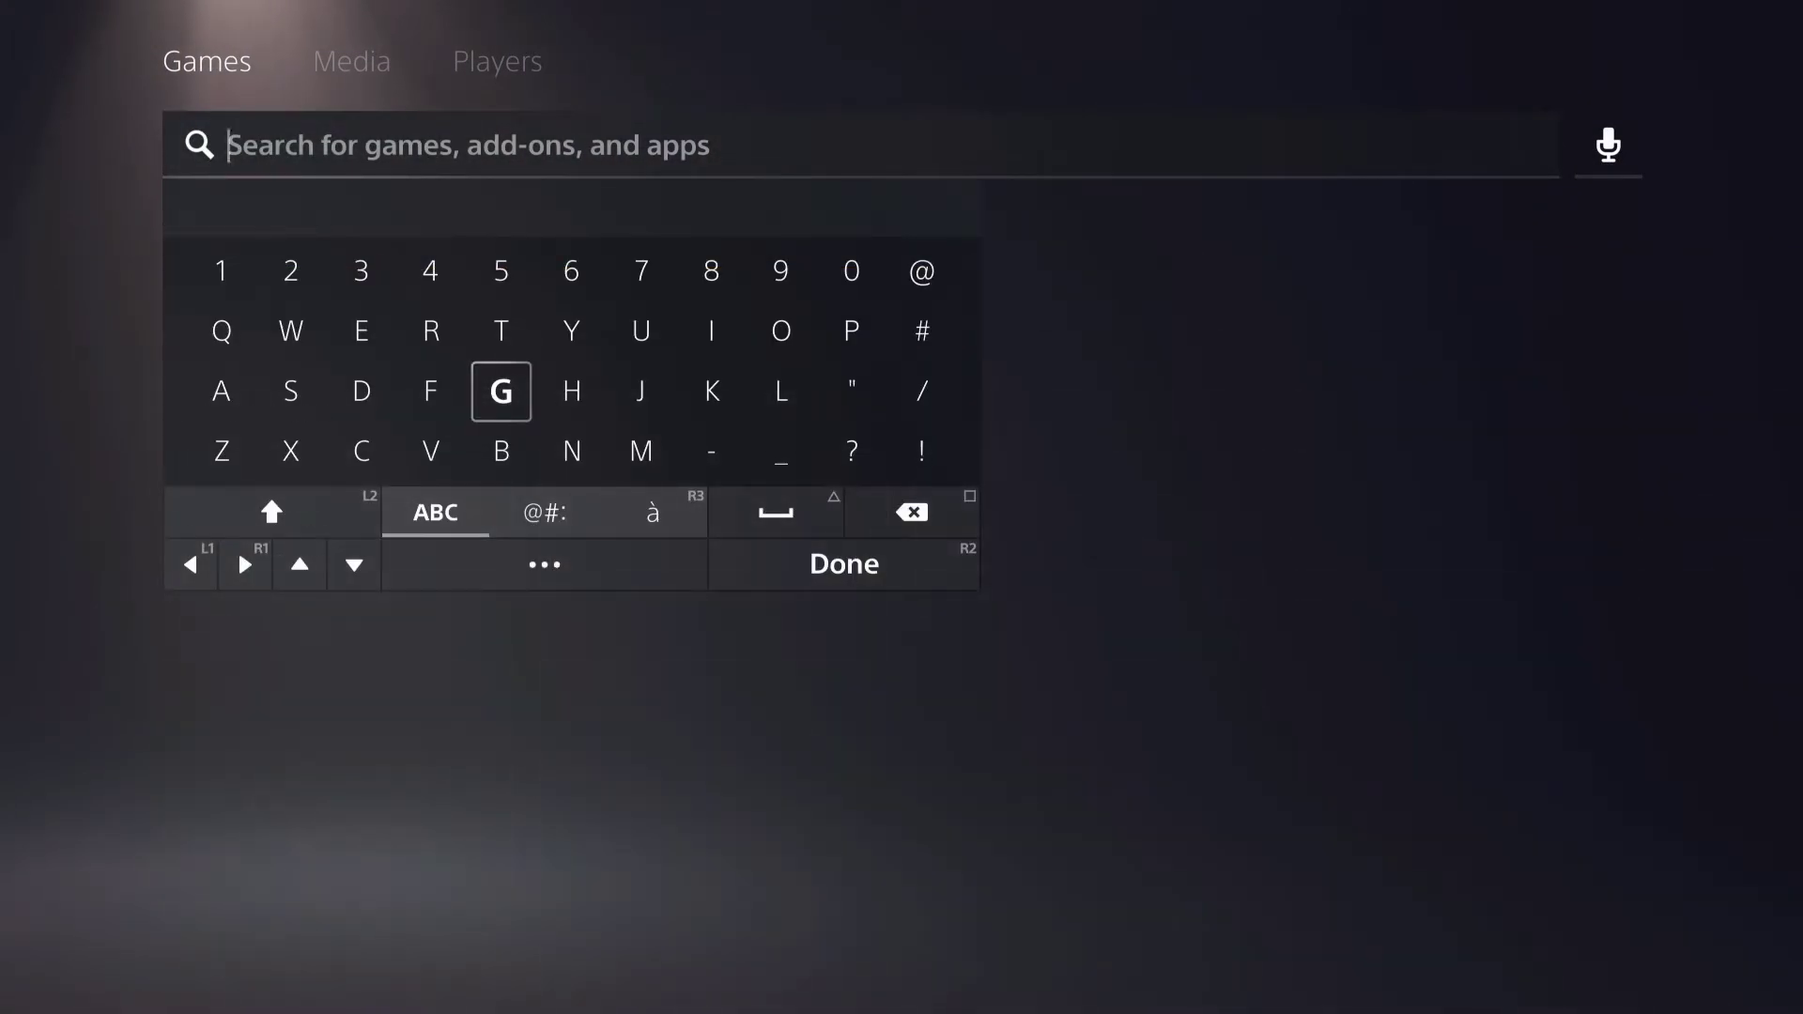
{"action": "key", "text": "Down"}
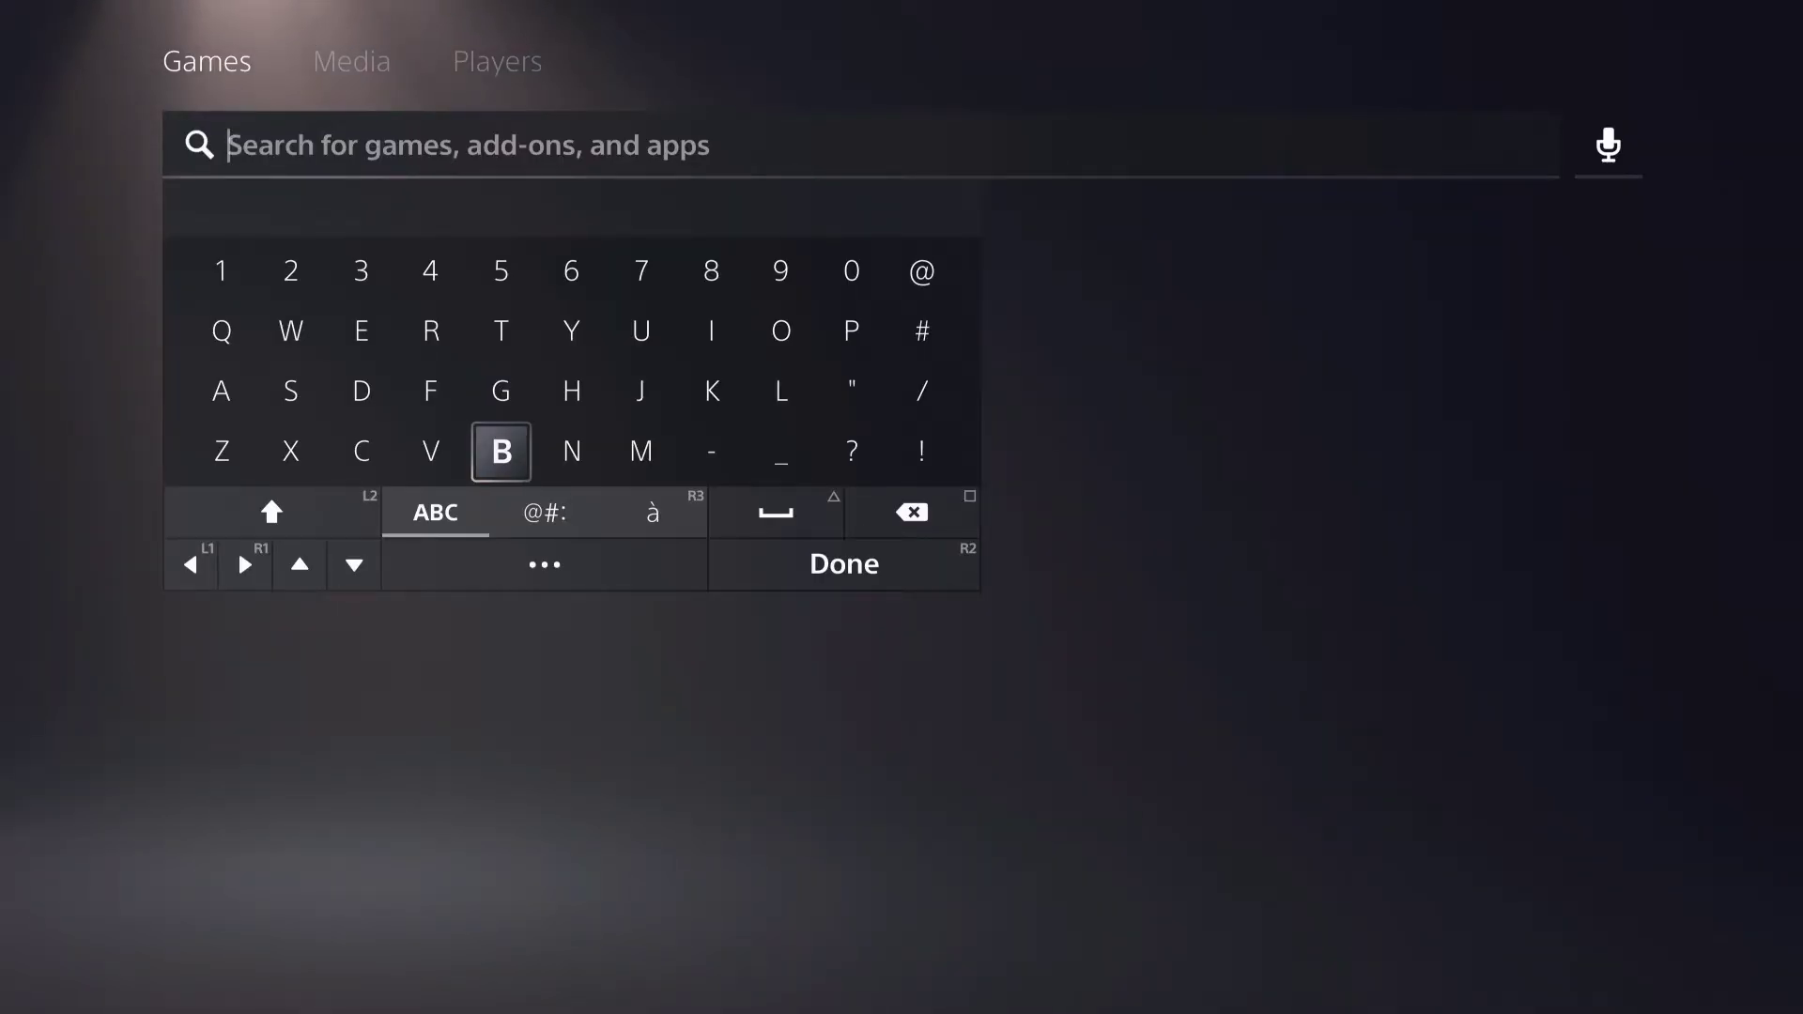
{"action": "key", "text": "Up"}
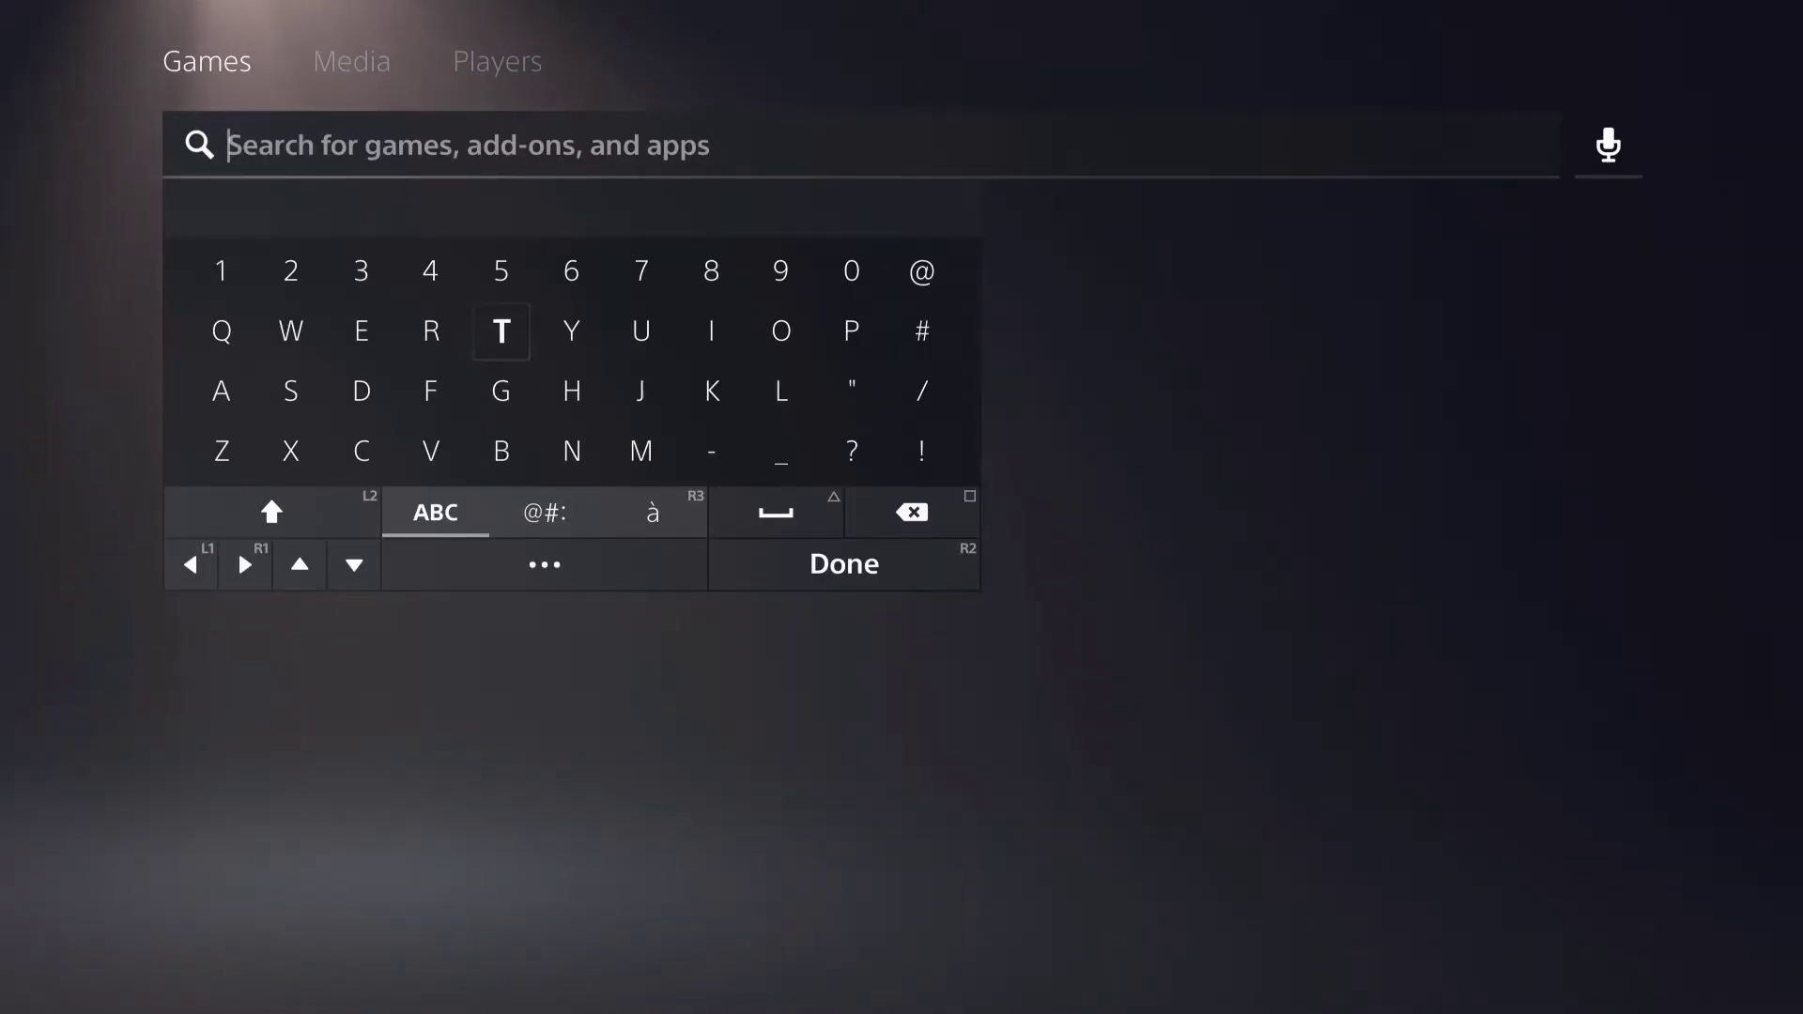
{"action": "key", "text": "Return"}
{"action": "key", "text": "Return"}
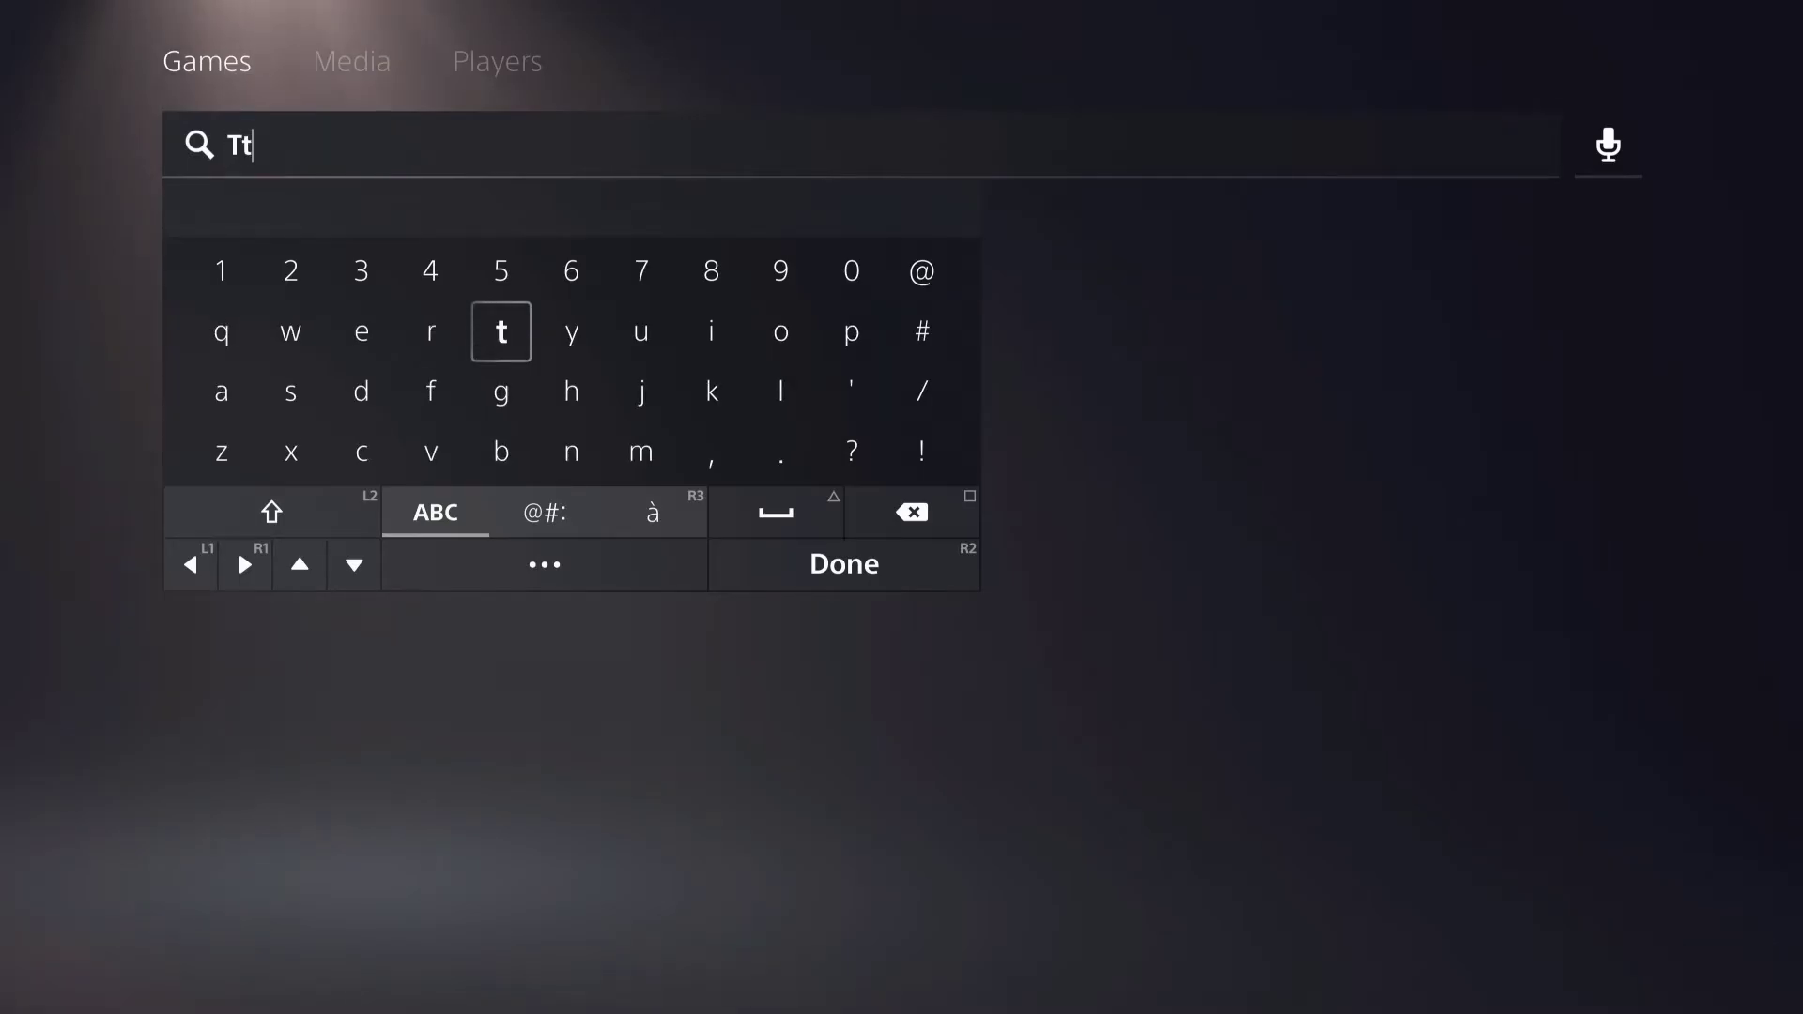
{"action": "key", "text": "Return"}
{"action": "key", "text": "Return"}
{"action": "key", "text": "BackSpace"}
{"action": "key", "text": "BackSpace"}
{"action": "key", "text": "BackSpace"}
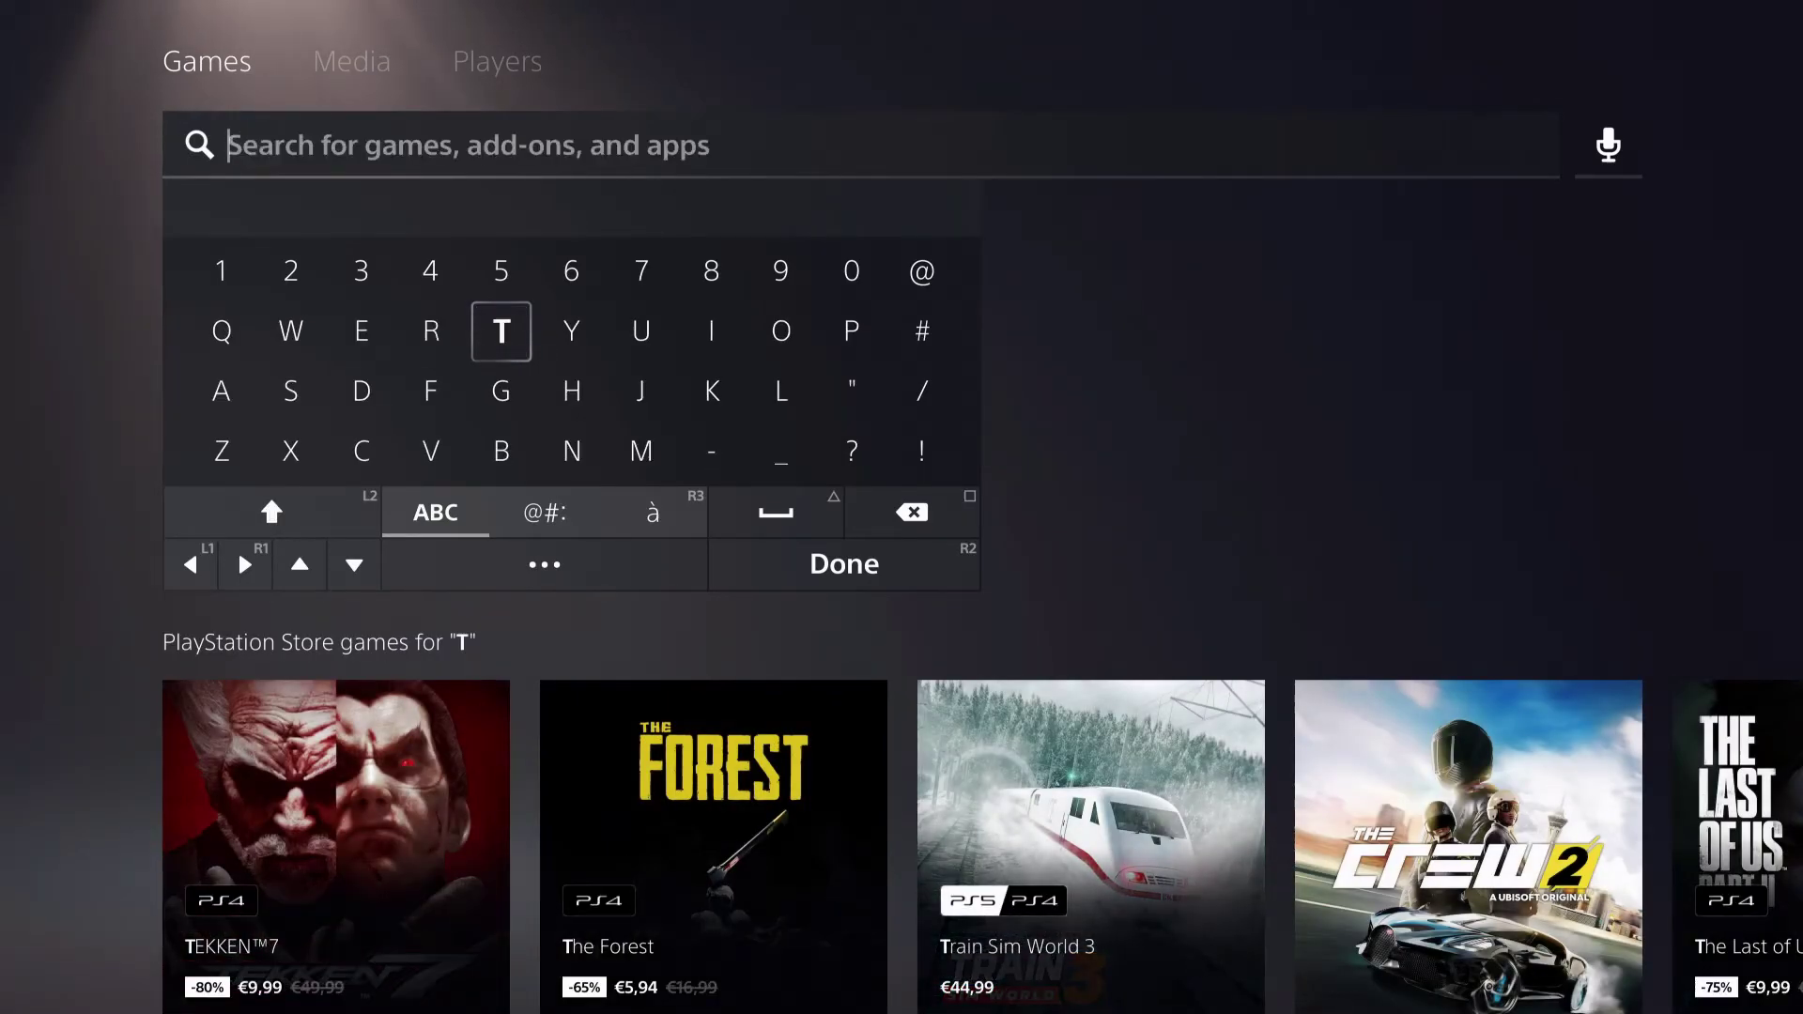
{"action": "key", "text": "Escape"}
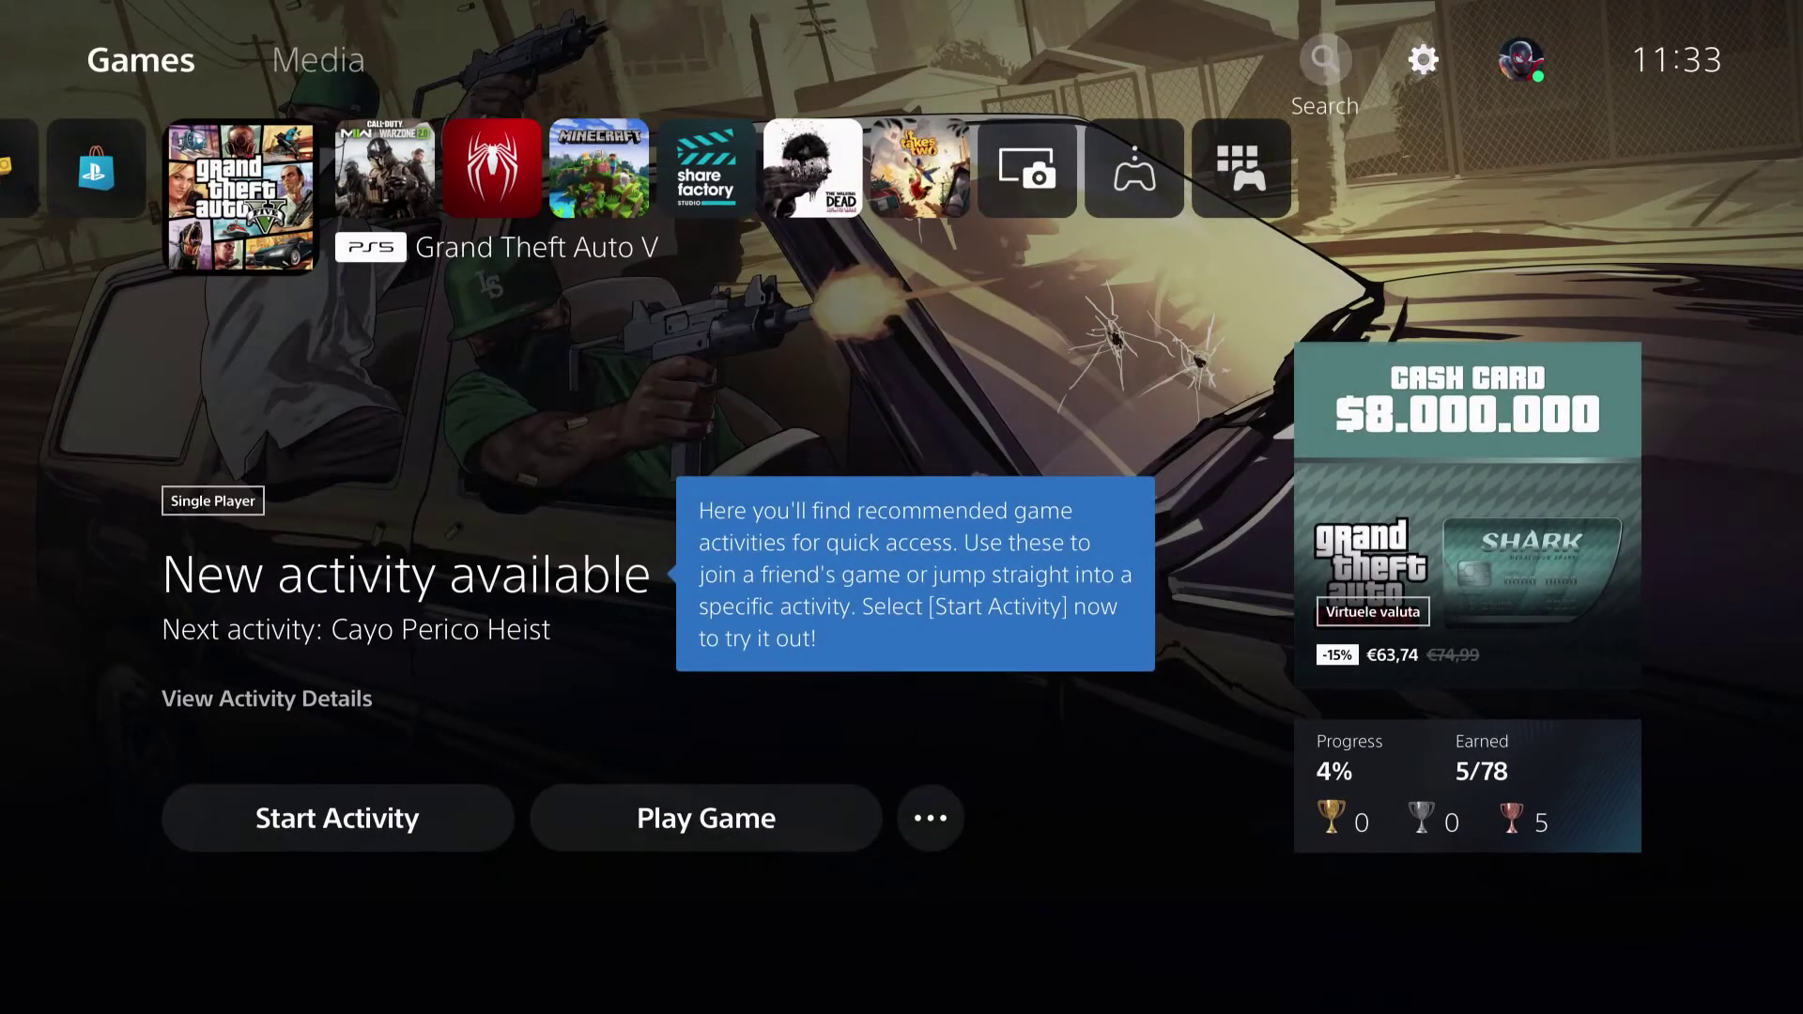
Open the Settings gear and enter the Accessibility category
{"action": "key", "text": "Right"}
{"action": "key", "text": "Return"}
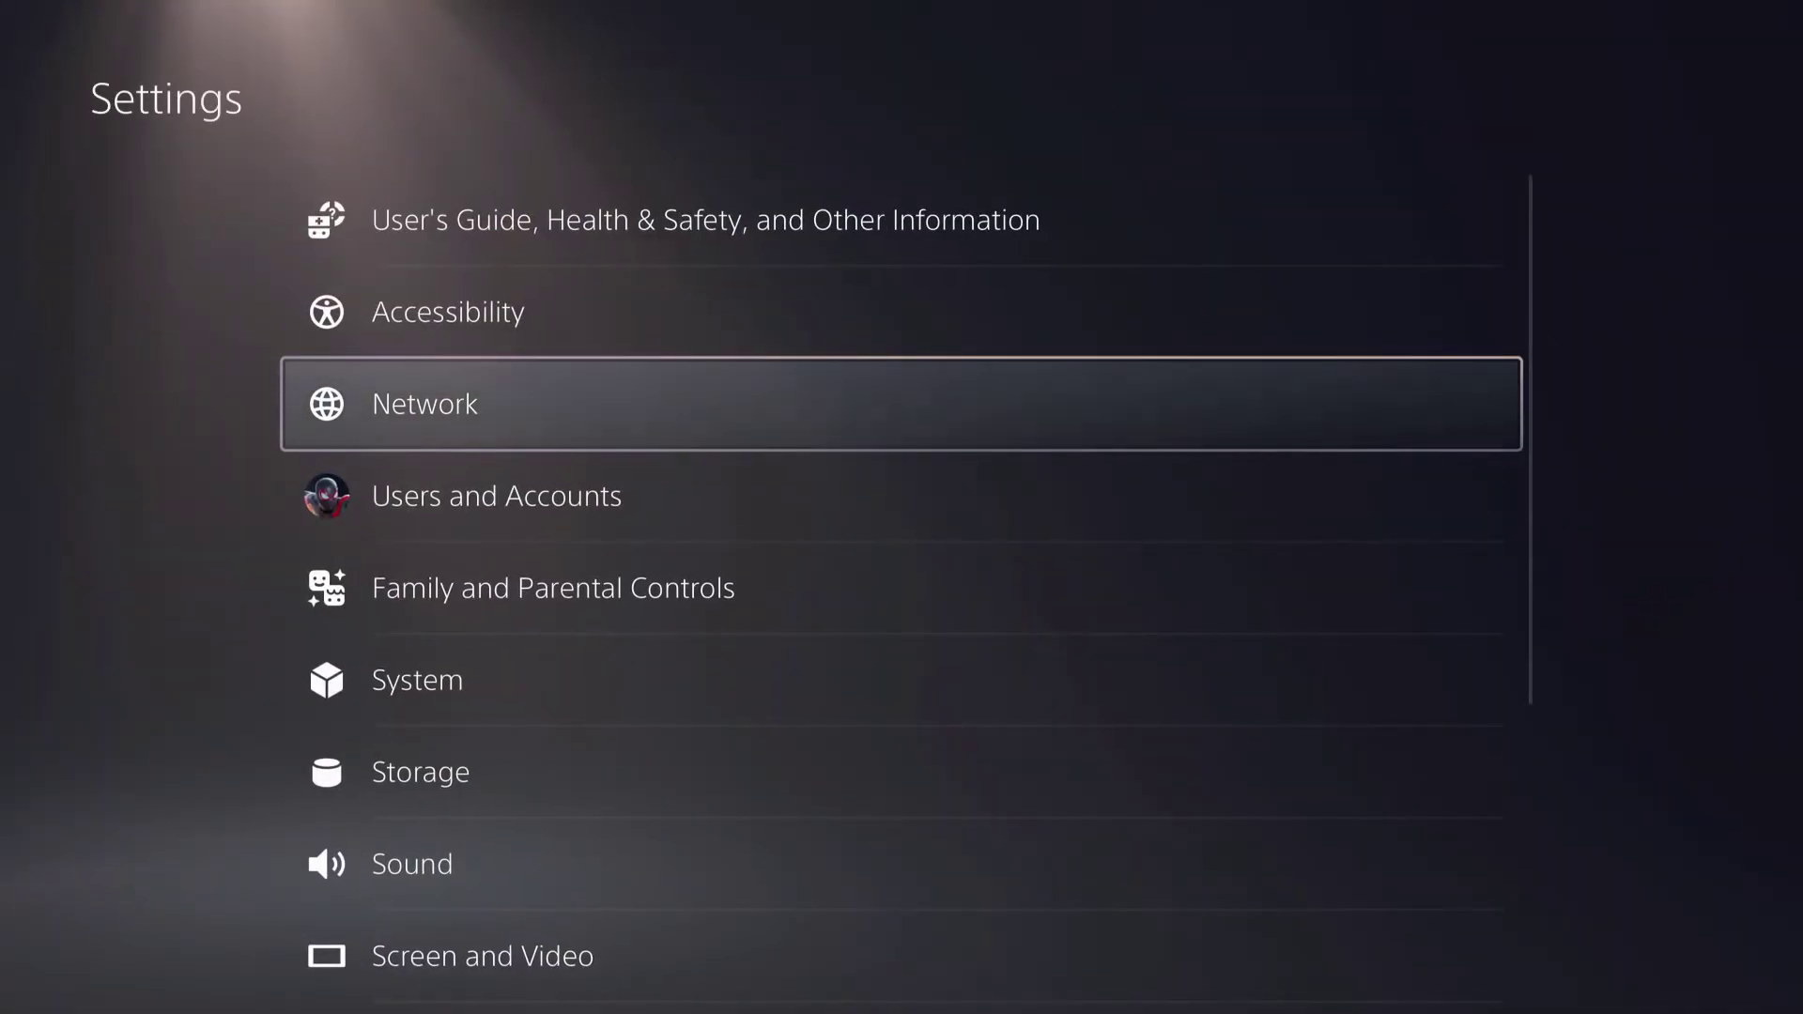
{"action": "key", "text": "Up"}
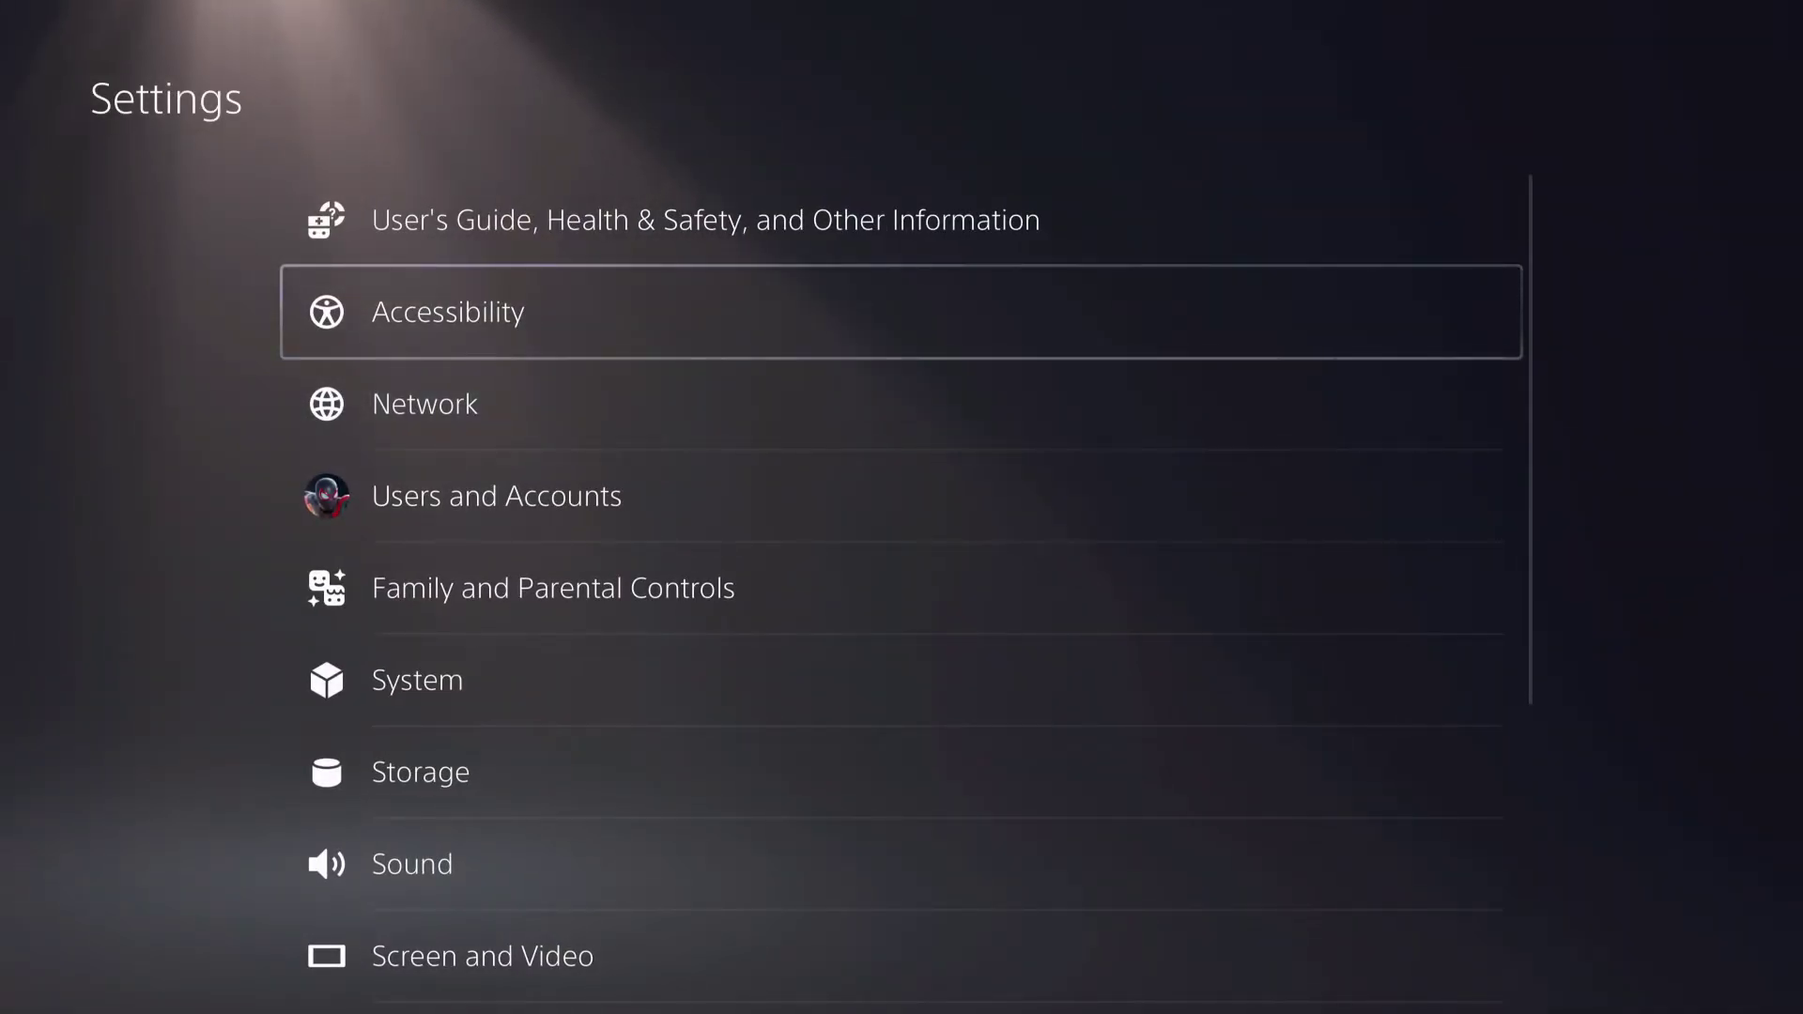
{"action": "key", "text": "Return"}
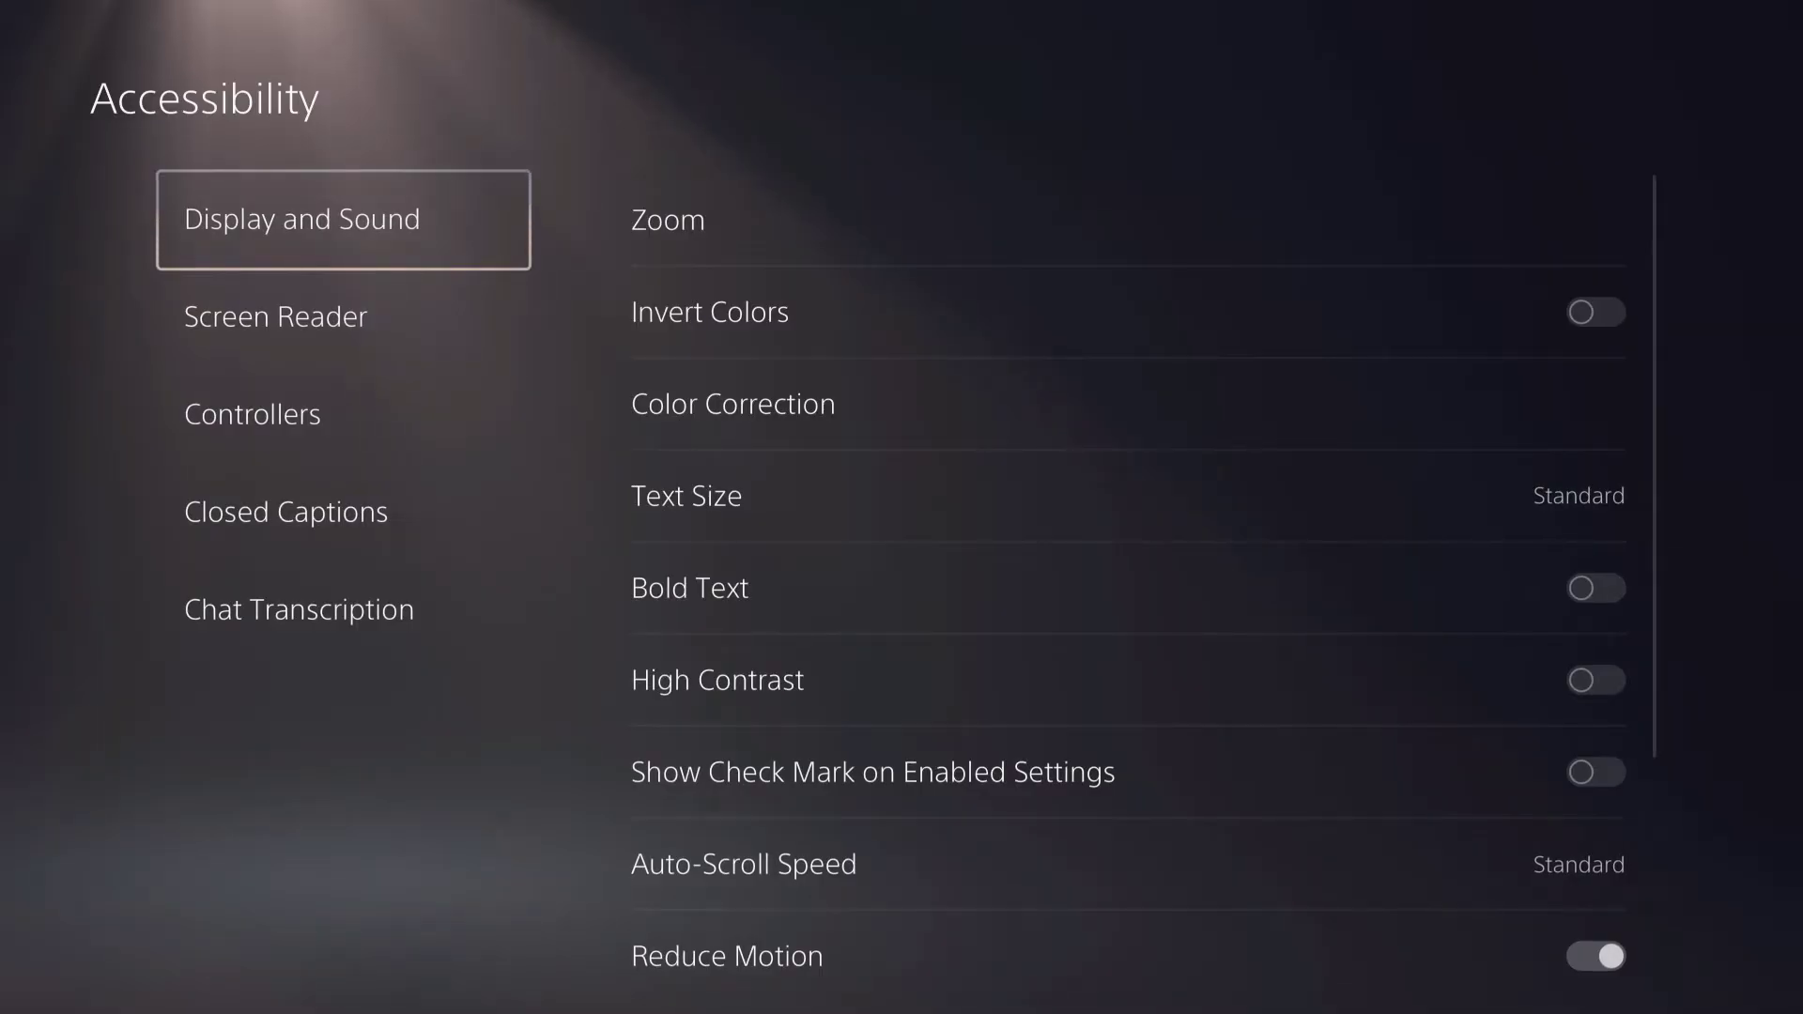
Switch Reduce Motion off in Display and Sound
{"action": "key", "text": "Return"}
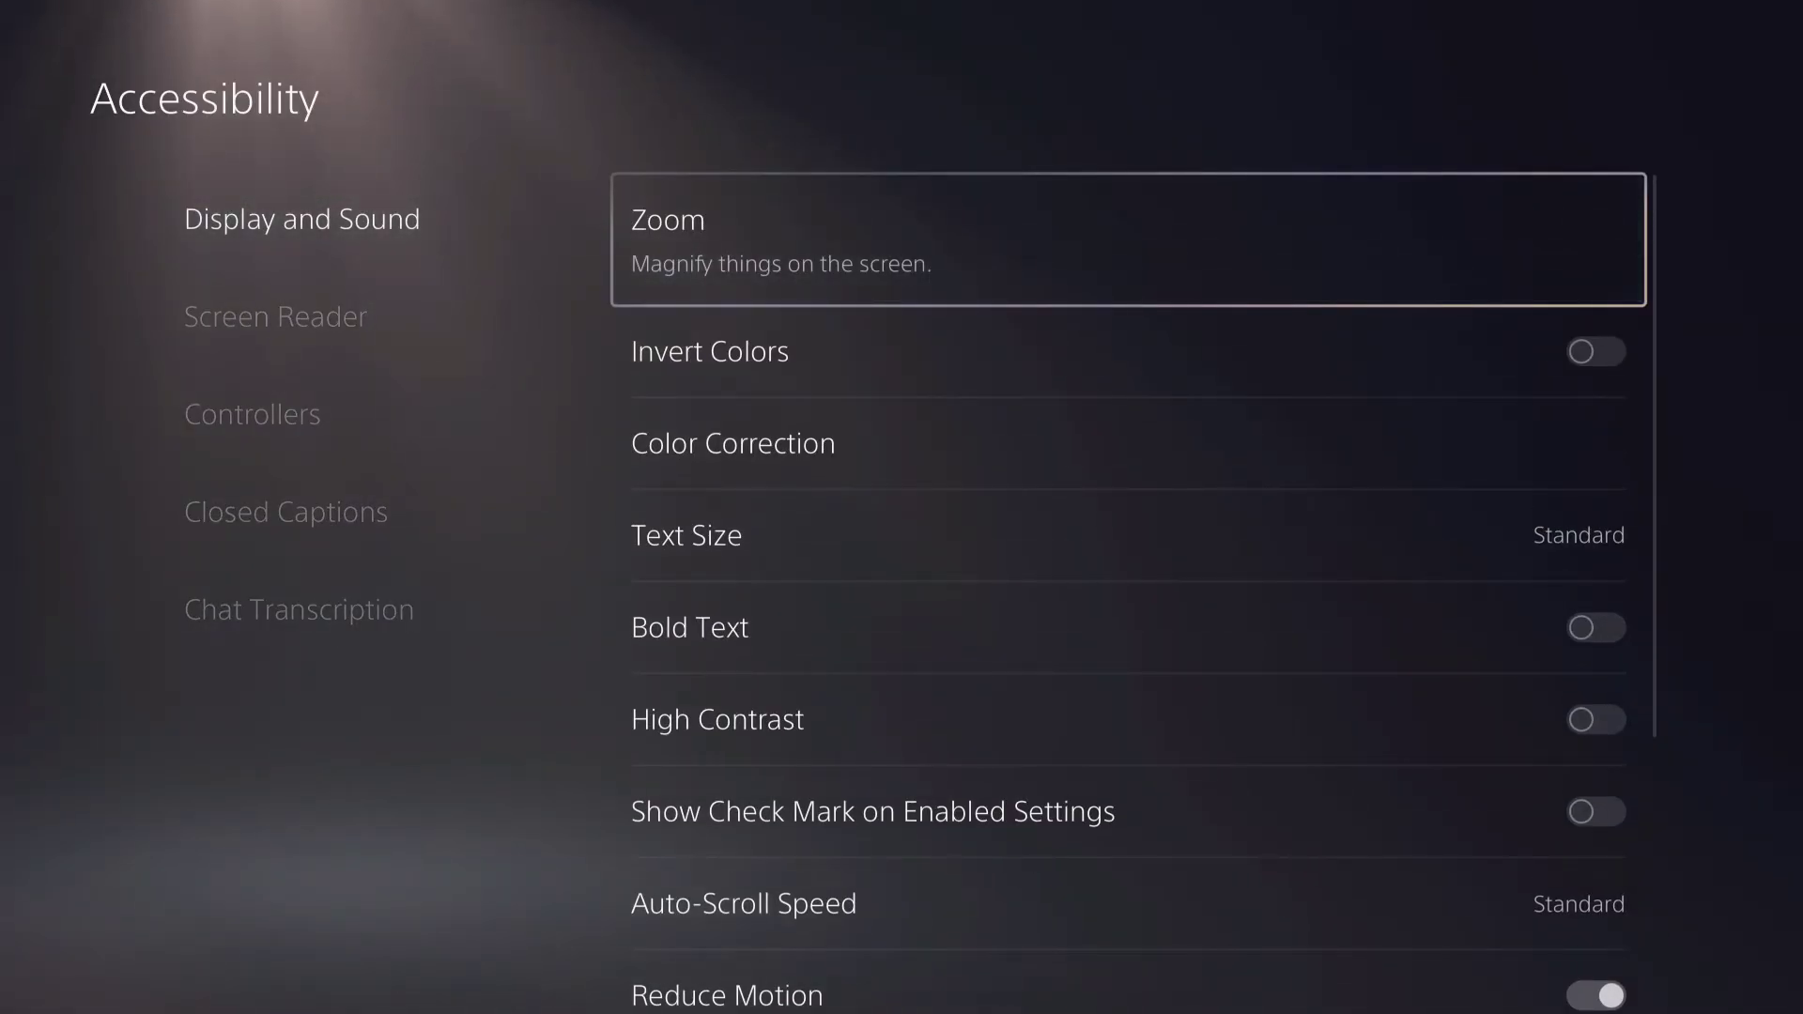
{"action": "key", "text": "Down"}
{"action": "key", "text": "Down"}
{"action": "key", "text": "Down"}
{"action": "key", "text": "Down"}
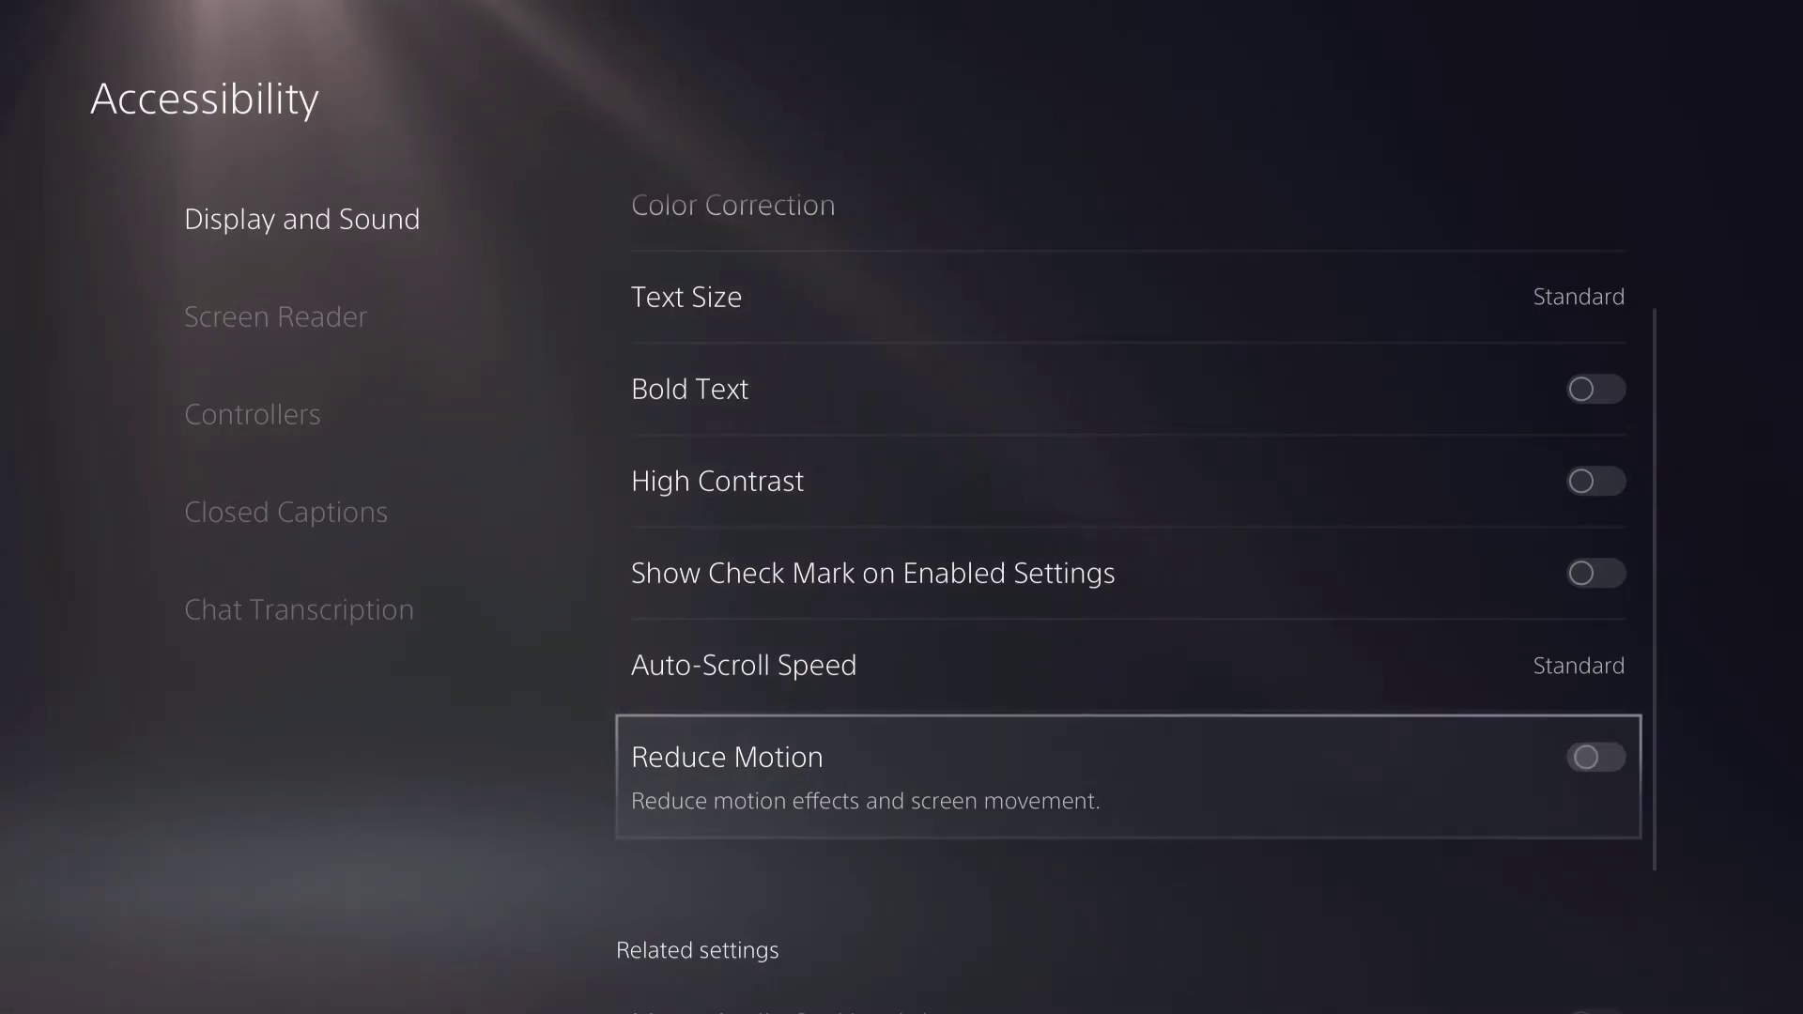
{"action": "key", "text": "Return"}
Return to the Accessibility categories and move down to Controllers
{"action": "key", "text": "Escape"}
{"action": "key", "text": "Down"}
{"action": "key", "text": "Down"}
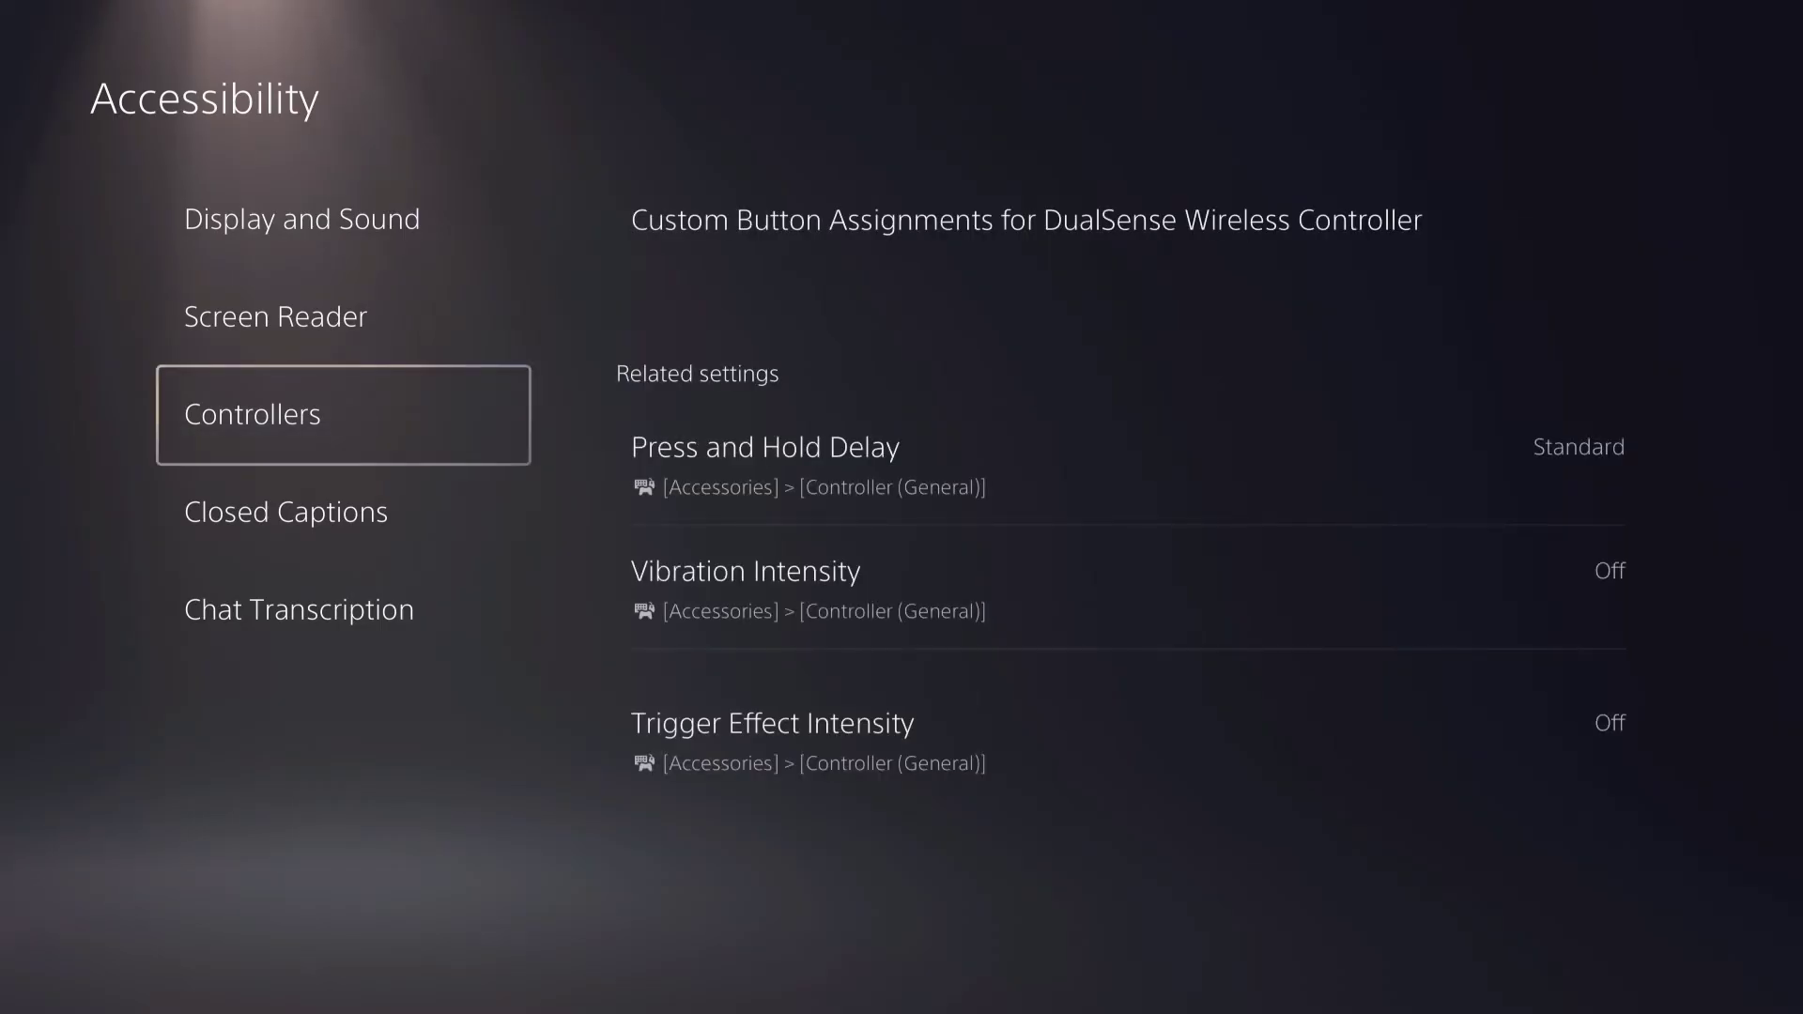
{"action": "key", "text": "Down"}
{"action": "key", "text": "Down"}
Back out of Accessibility and Settings to the home screen showing Grand Theft Auto V
{"action": "key", "text": "Escape"}
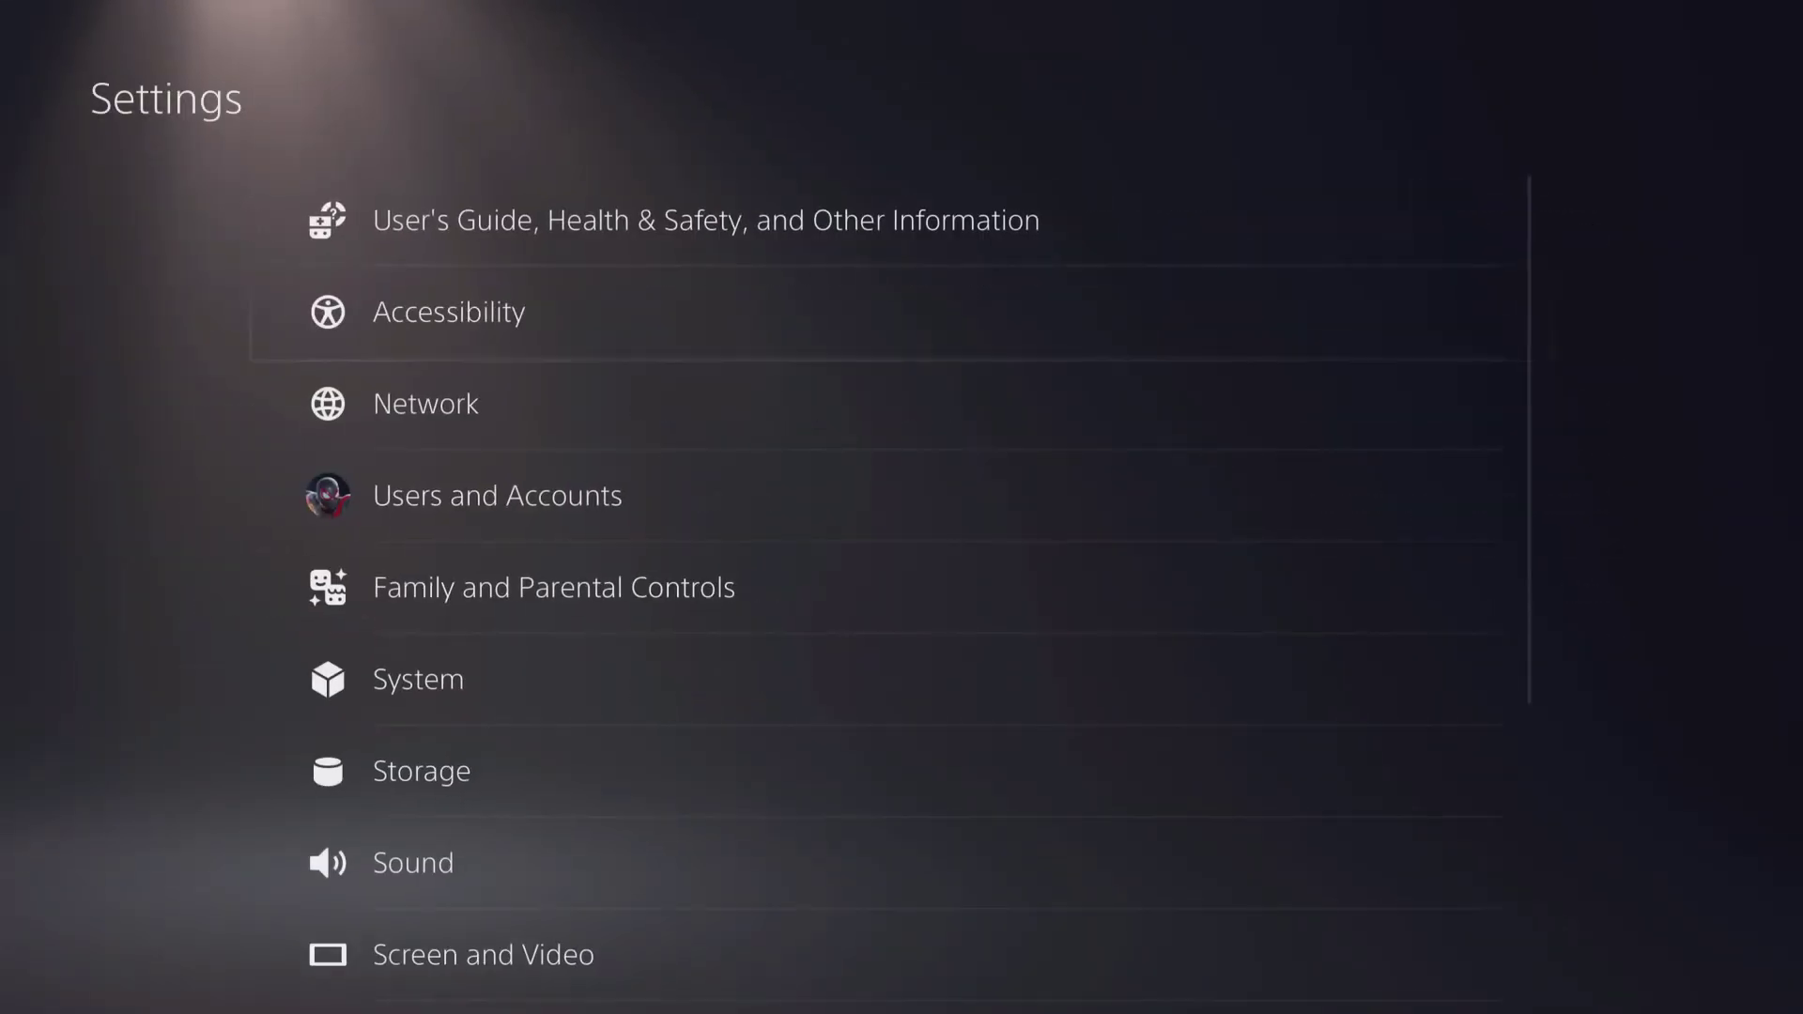
{"action": "key", "text": "Escape"}
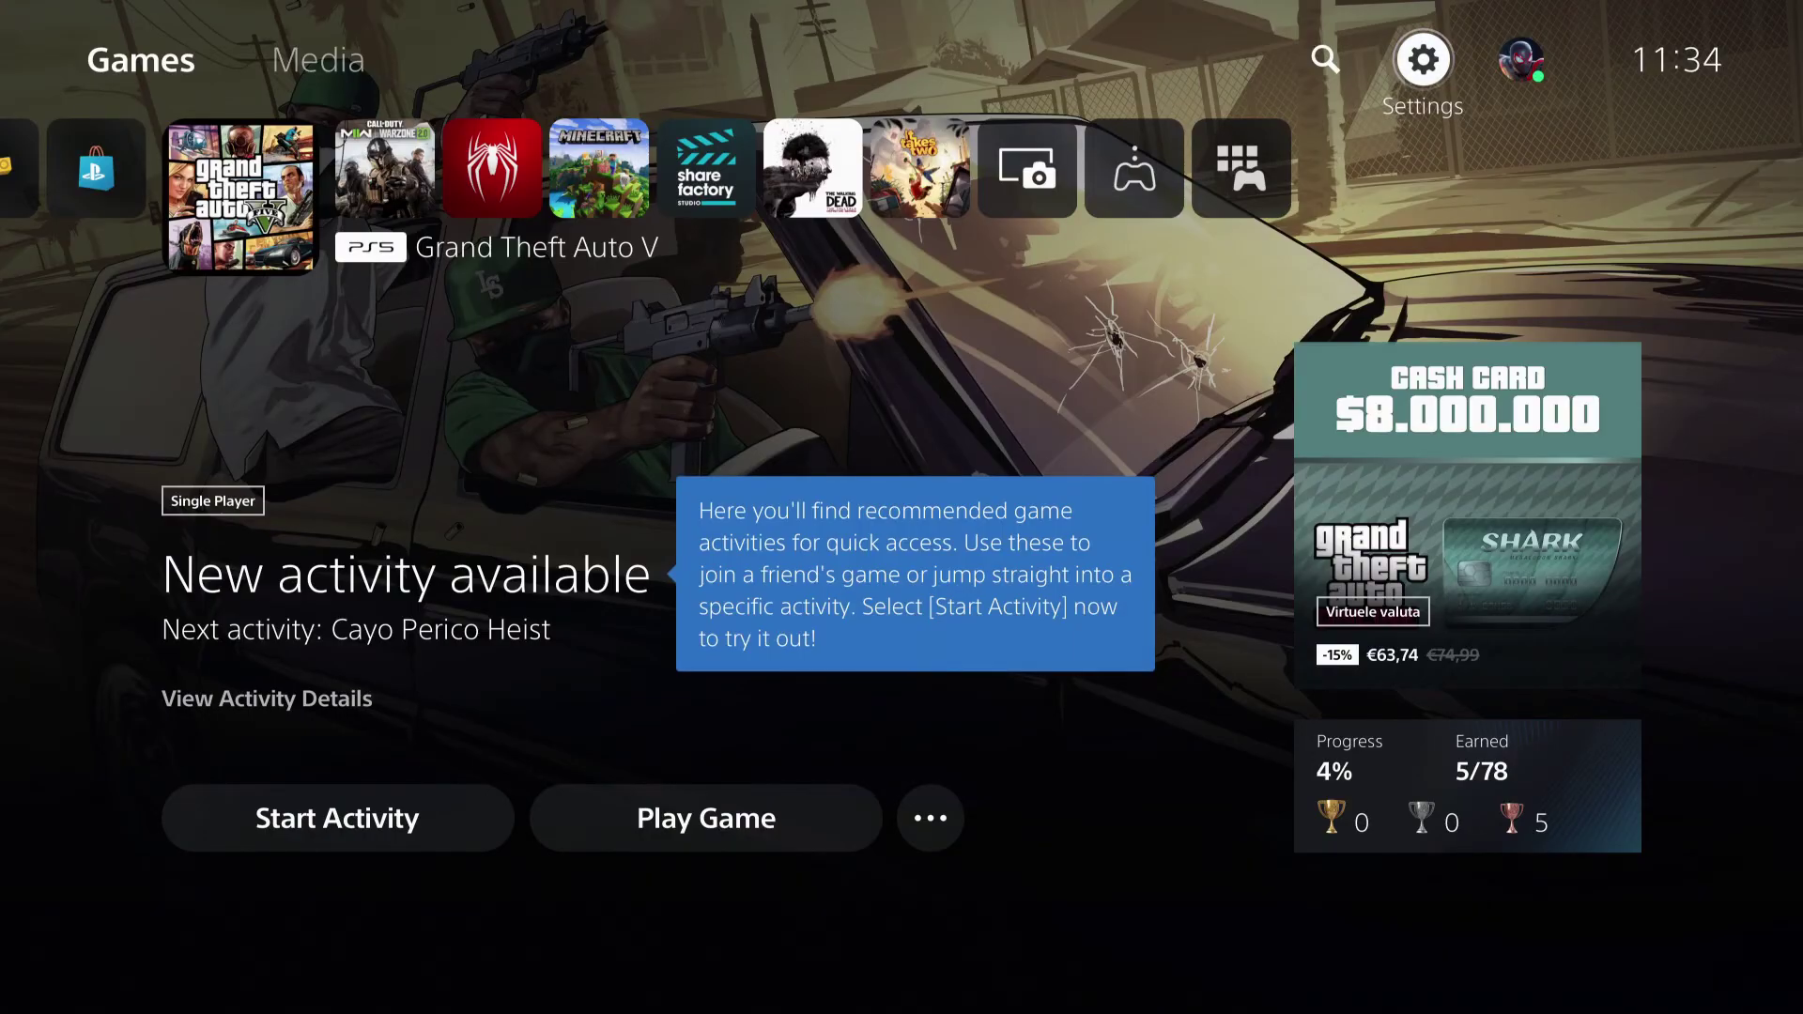
{"action": "key", "text": "Left"}
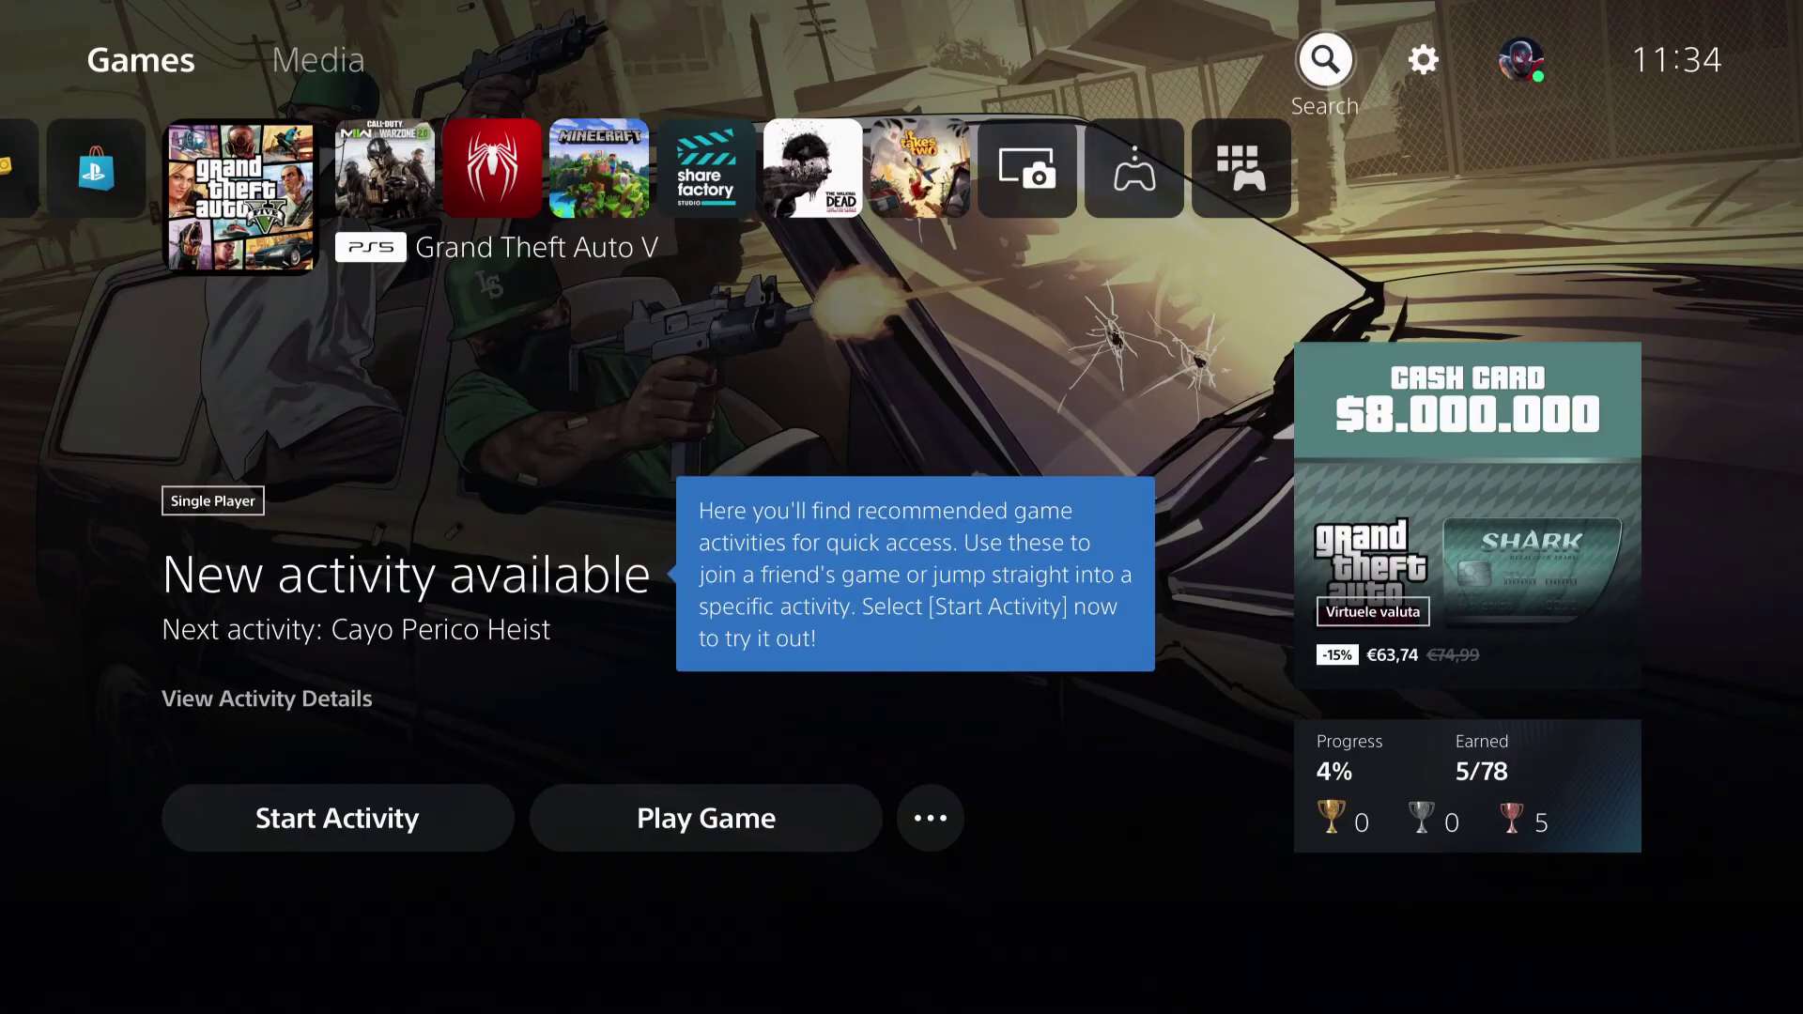